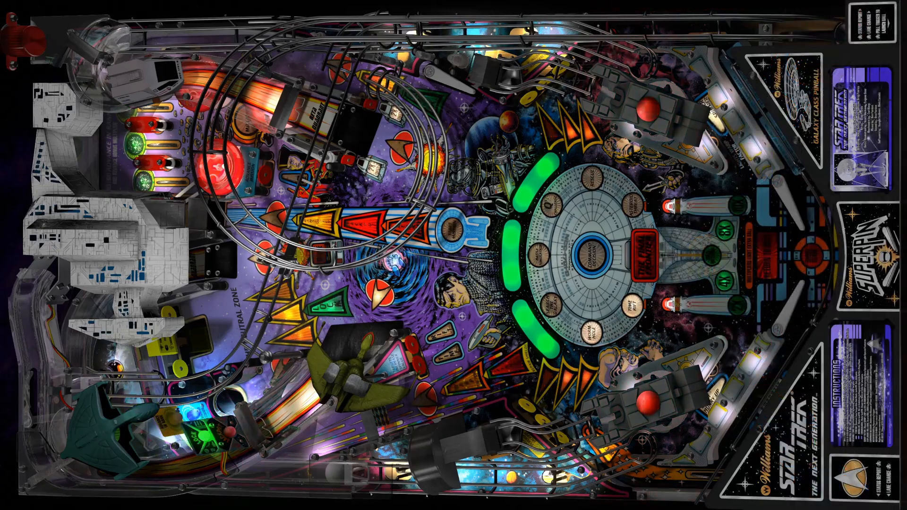
Step: Bring up the Popper table wheel menu to exit the running frontend
key("Down")
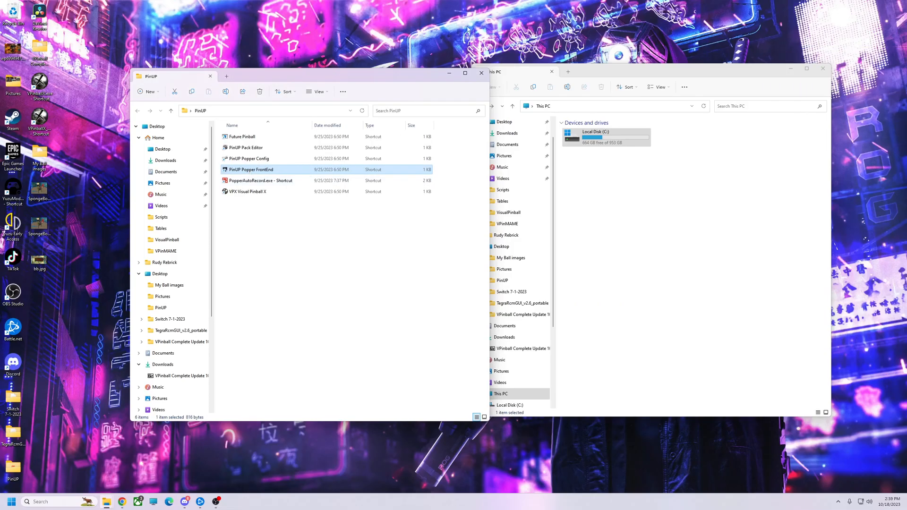
Step: Browse to C: > vPinball > PinUPSystem > POPMedia in the second Explorer window
left_click_drag(418, 75, 382, 70)
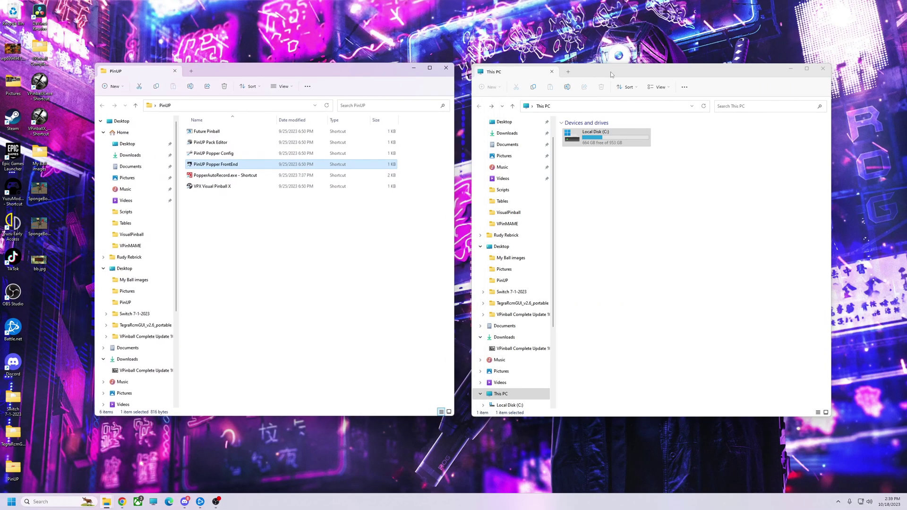
double_click(588, 141)
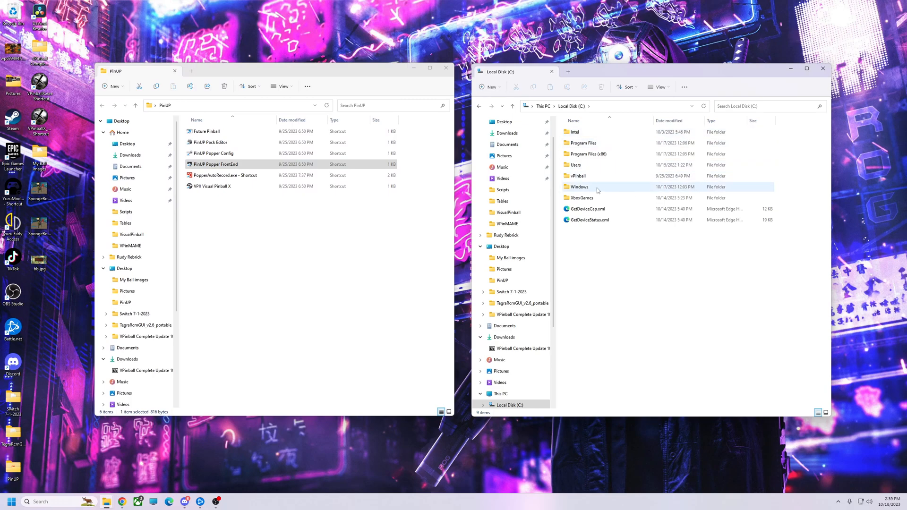
double_click(578, 179)
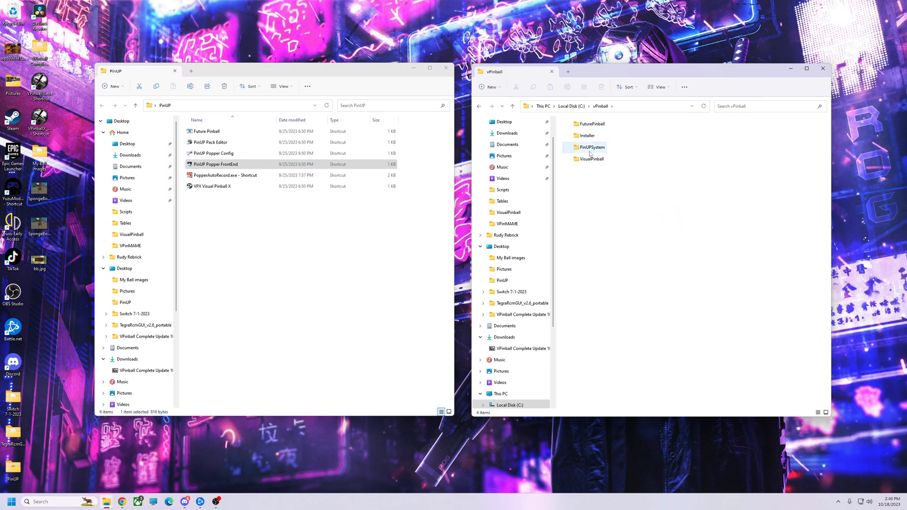
double_click(581, 148)
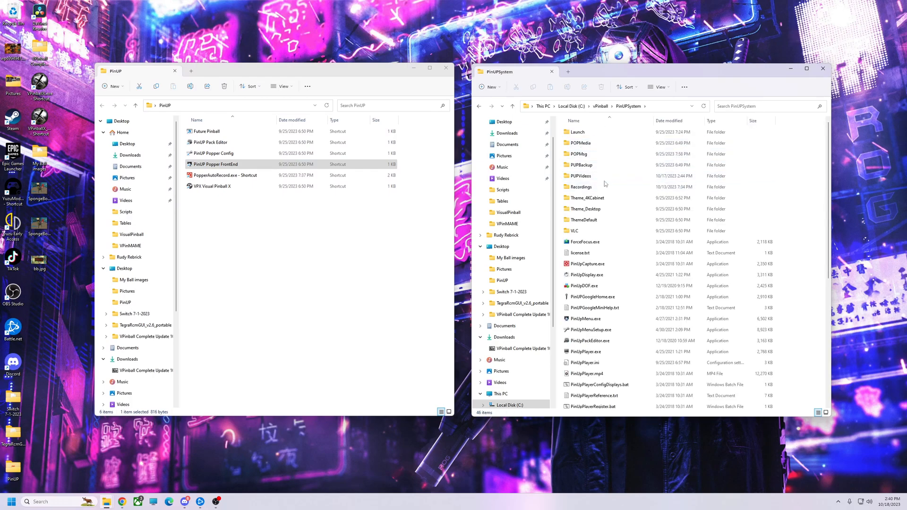
double_click(577, 145)
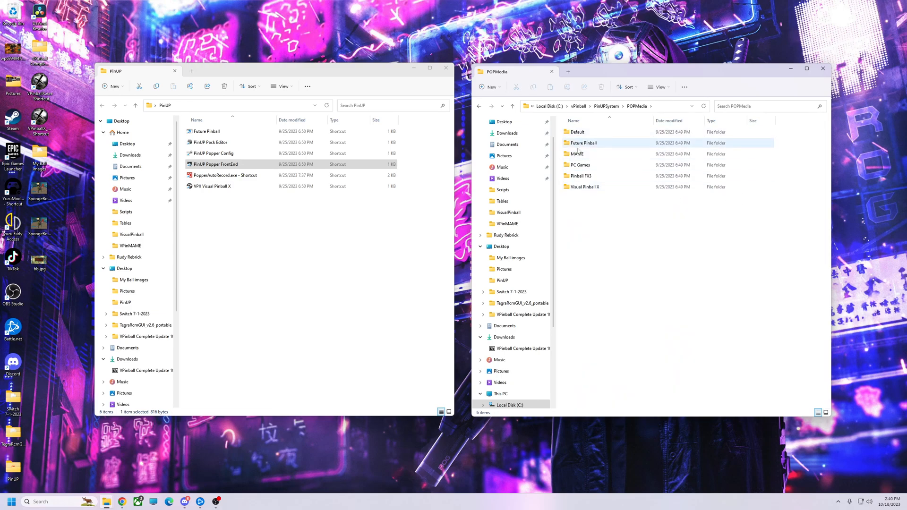
Step: Delete pup_default_audiolaunch.mp4 from the Visual Pinball X > System media folder
double_click(577, 188)
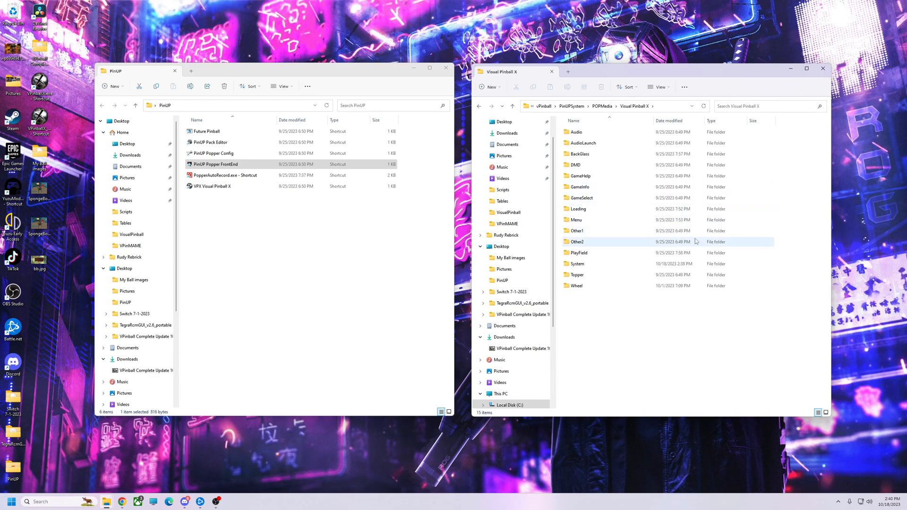
double_click(575, 263)
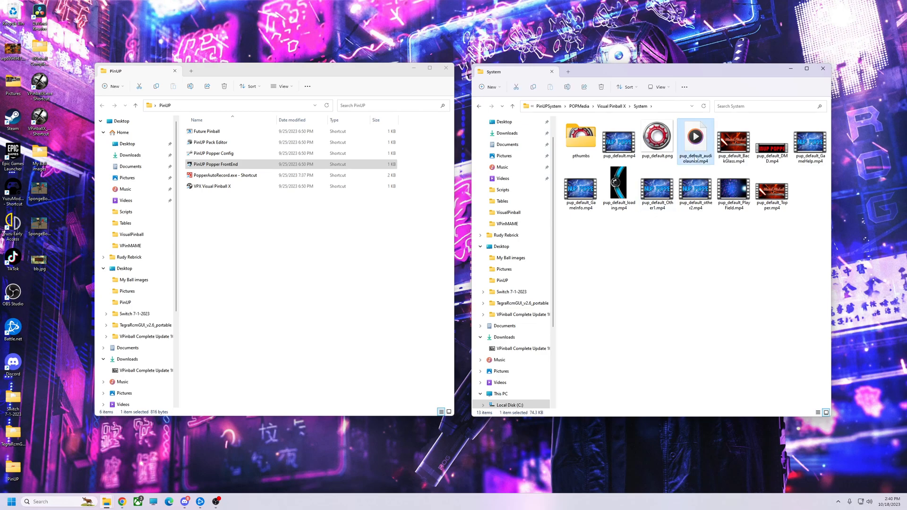
key("Delete")
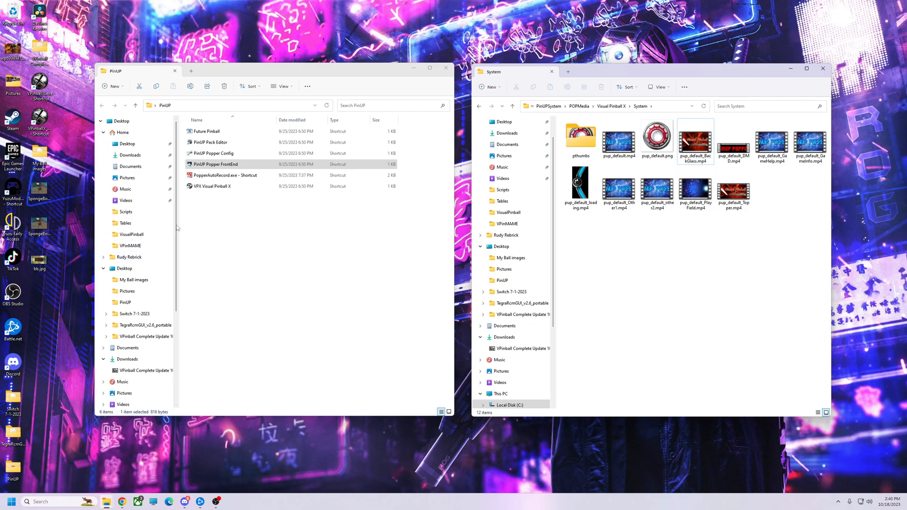
Step: Return to POPMedia and go into the Future Pinball > System media folder
left_click(480, 106)
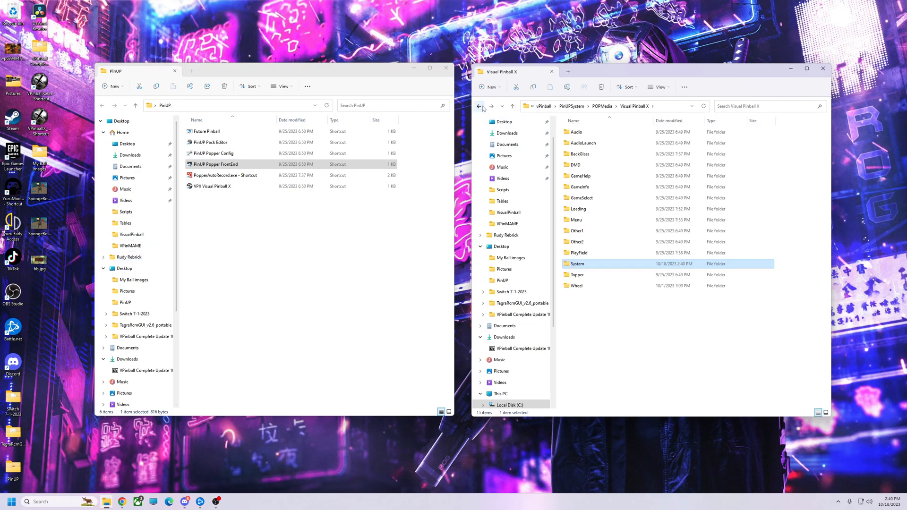
left_click(480, 106)
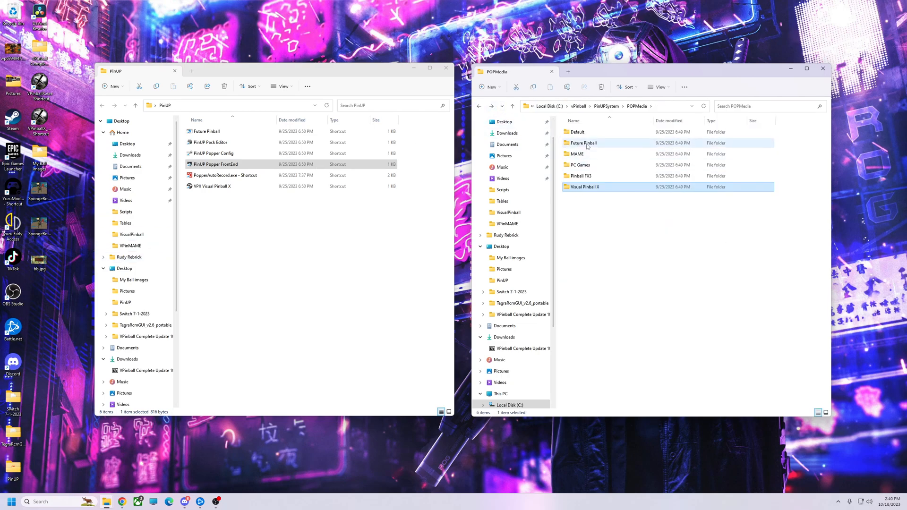
double_click(578, 264)
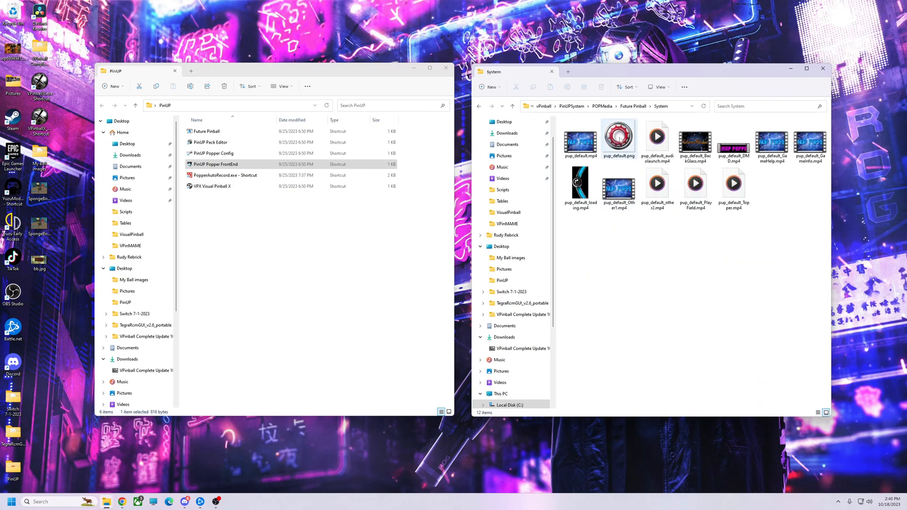
Step: Delete pup_default_audiolaunch.mp4 from the Future Pinball System folder
left_click(620, 140)
left_click(660, 139)
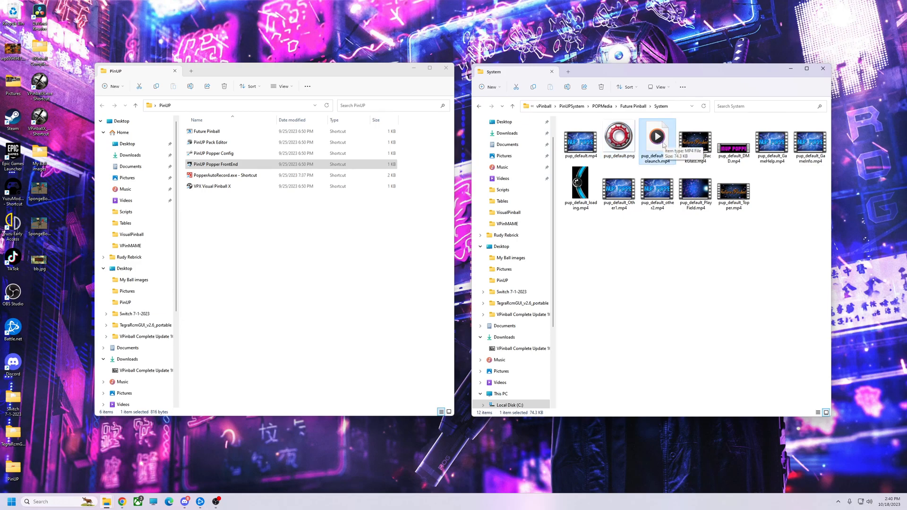
key("Delete")
Step: Close the System folder window and move the relaunched Popper wheel to the Star Trek table
left_click(821, 69)
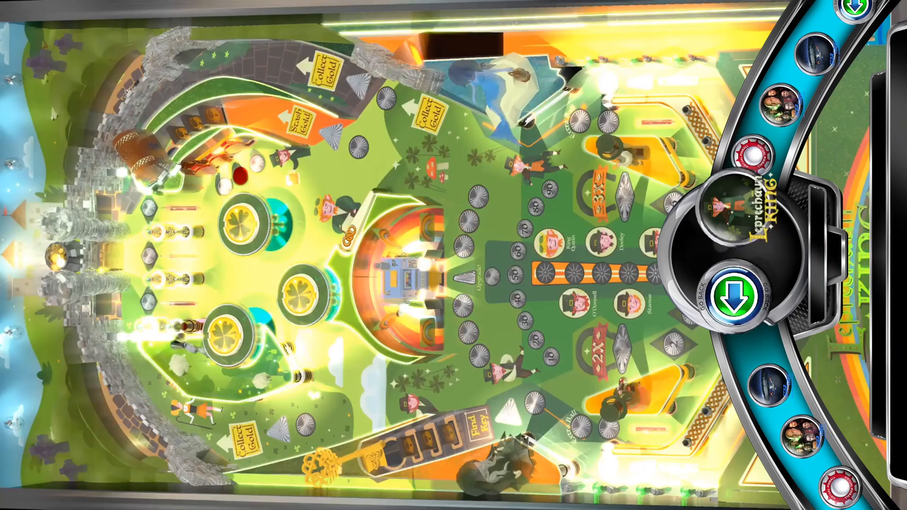
key("shift")
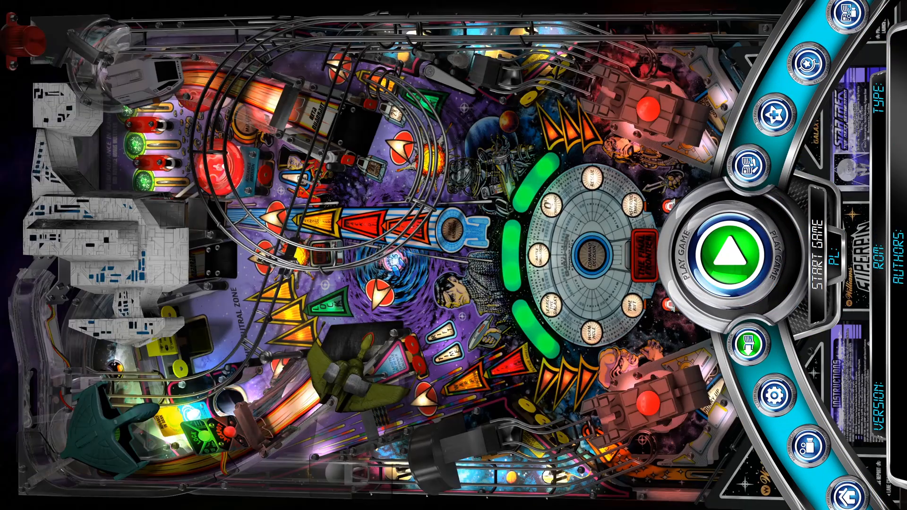